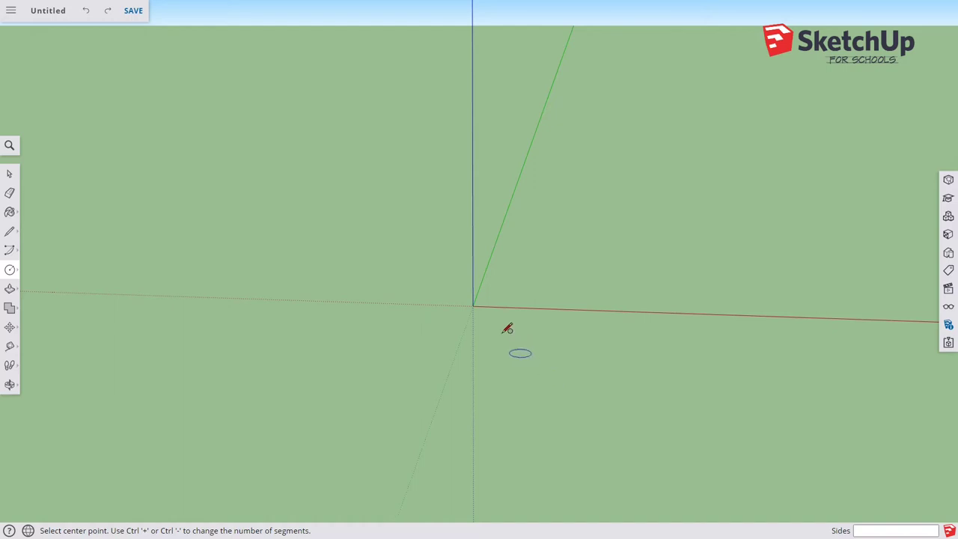
Step: Draw an 11 mm radius circle centred on the axis origin
{"action": "left_click", "coordinate": [475, 303]}
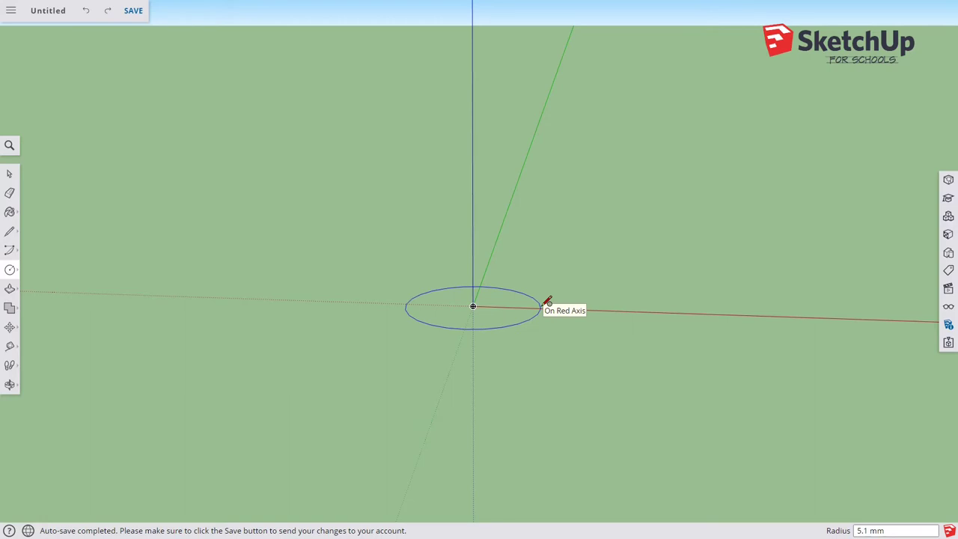
{"action": "type", "text": "11"}
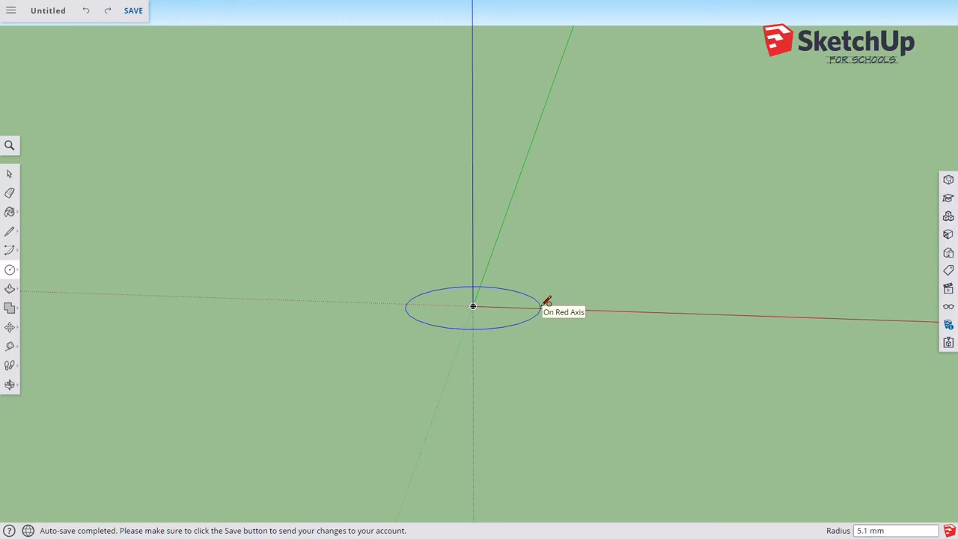
{"action": "type", "text": "11mm"}
{"action": "key", "text": "Return"}
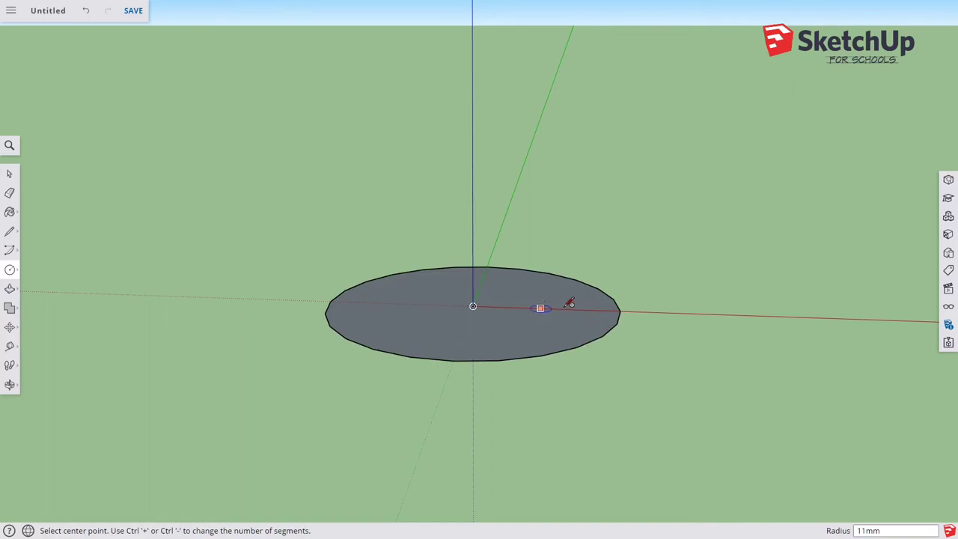
Step: Measure across the circle to confirm its diameter is about 22 mm
{"action": "middle_click_drag", "start_coordinate": [635, 246], "coordinate": [203, 354]}
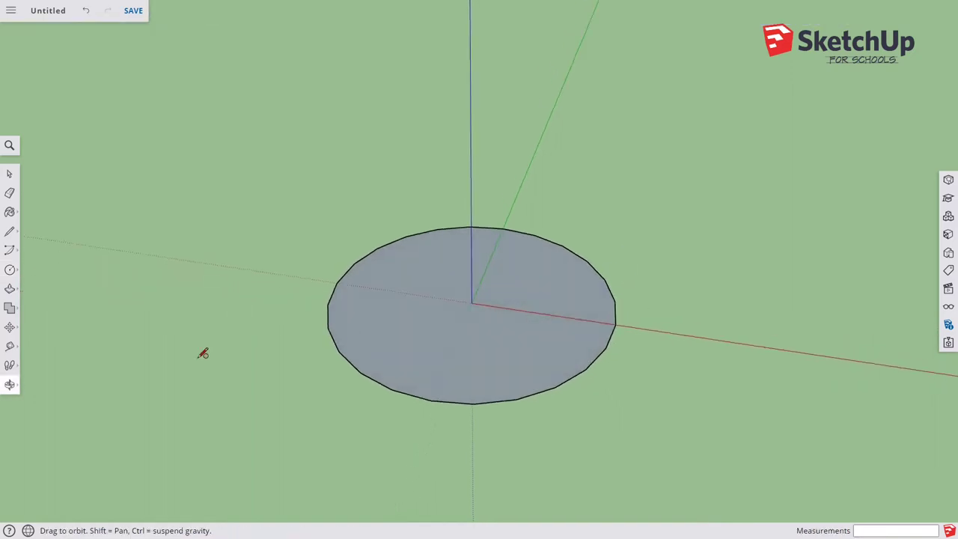
{"action": "left_click", "coordinate": [9, 345]}
{"action": "left_click", "coordinate": [337, 281]}
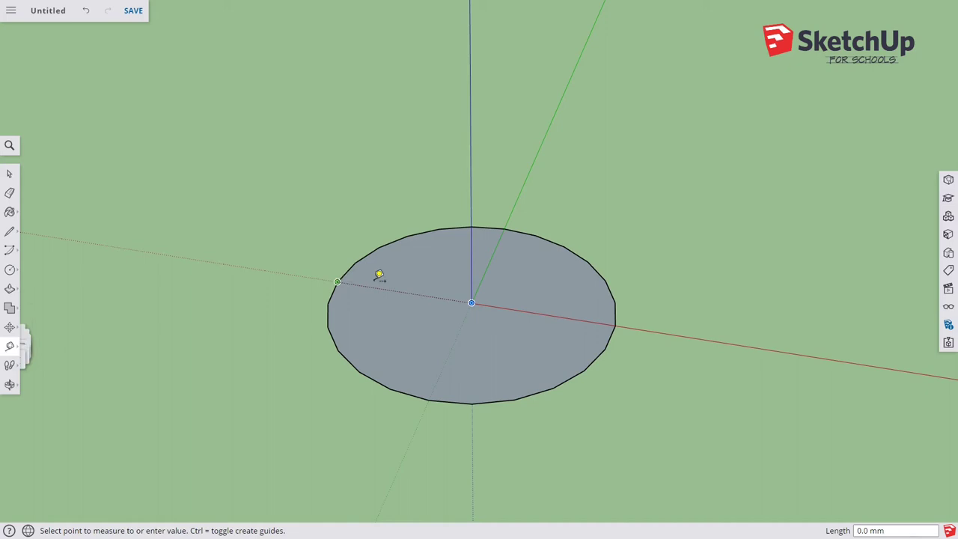
{"action": "left_click", "coordinate": [616, 324]}
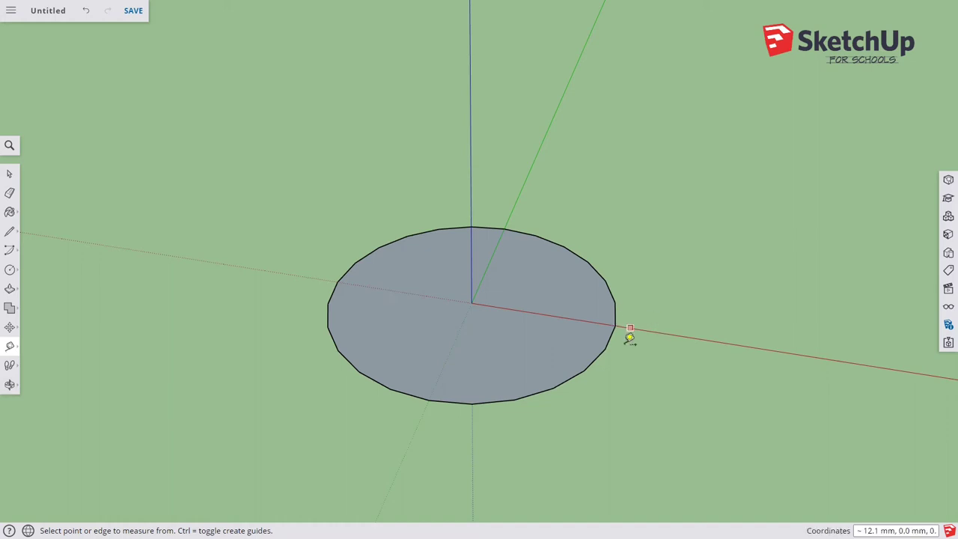
Step: Delete the circle's face, leaving only its edge, and select that edge as the path
{"action": "key", "text": "space"}
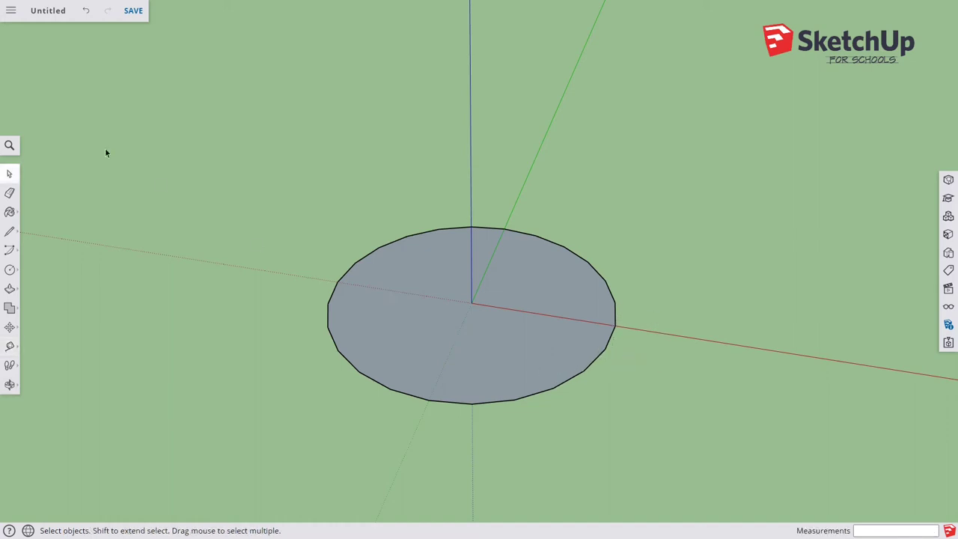
{"action": "left_click", "coordinate": [512, 356]}
{"action": "key", "text": "Delete"}
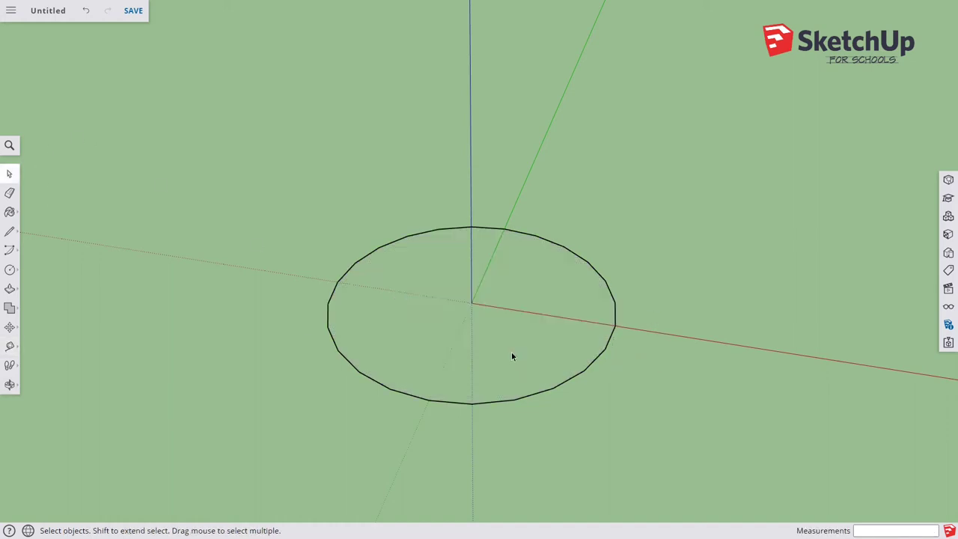
{"action": "left_click", "coordinate": [335, 288]}
{"action": "middle_click_drag", "start_coordinate": [550, 424], "coordinate": [624, 348]}
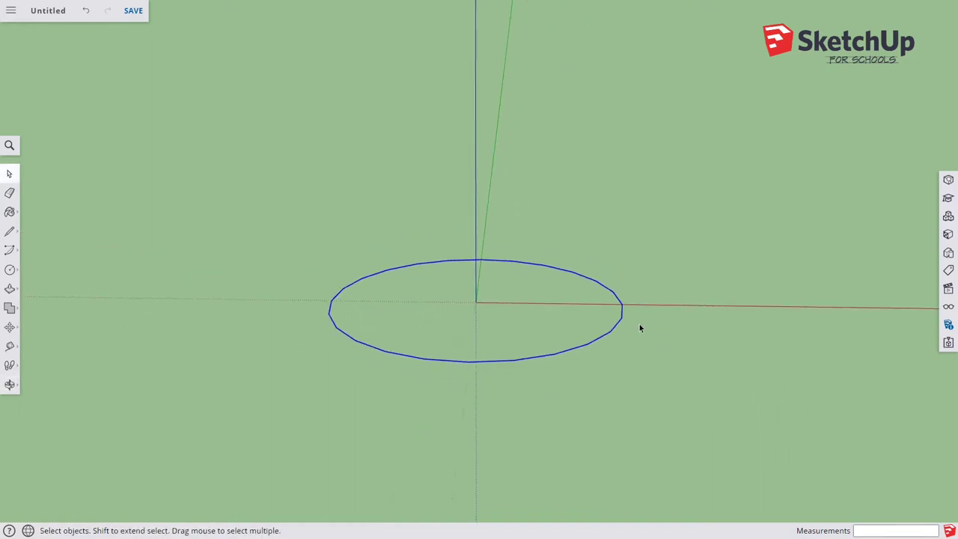
Step: Zoom and orbit to the path's red-axis endpoint and lock the new circle's orientation there
{"action": "key", "text": "c"}
{"action": "scroll", "coordinate": [631, 300], "scroll_direction": "up", "scroll_amount": 2}
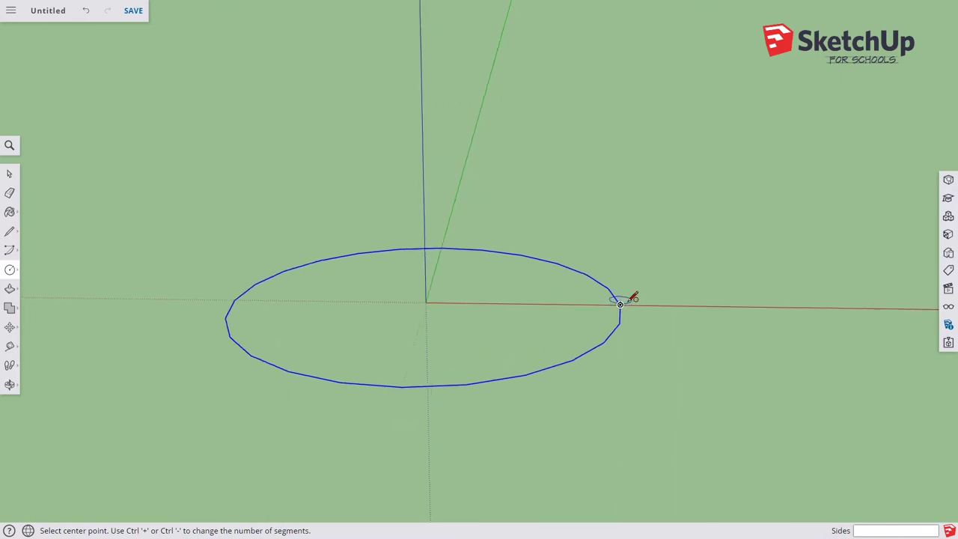
{"action": "scroll", "coordinate": [632, 298], "scroll_direction": "up", "scroll_amount": 1}
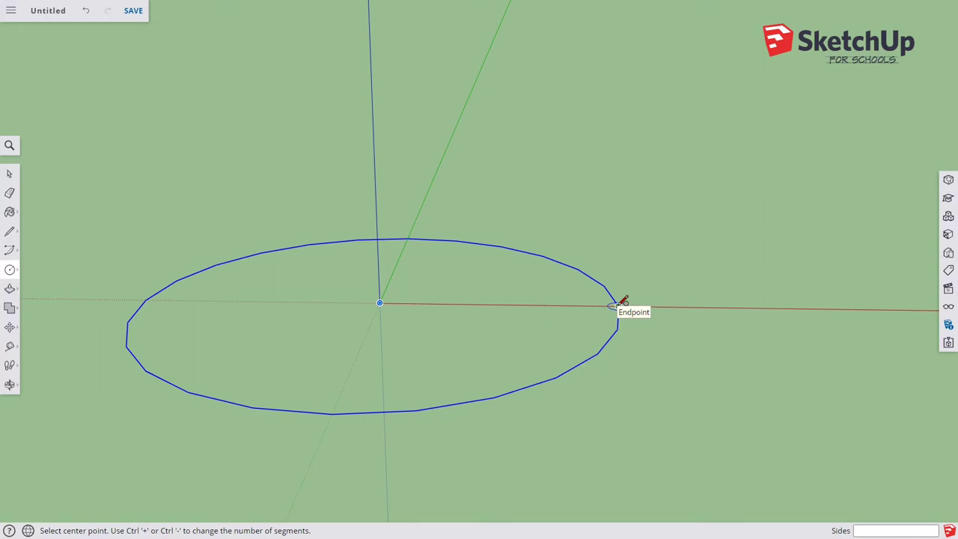
{"action": "middle_click_drag", "start_coordinate": [618, 342], "coordinate": [619, 288]}
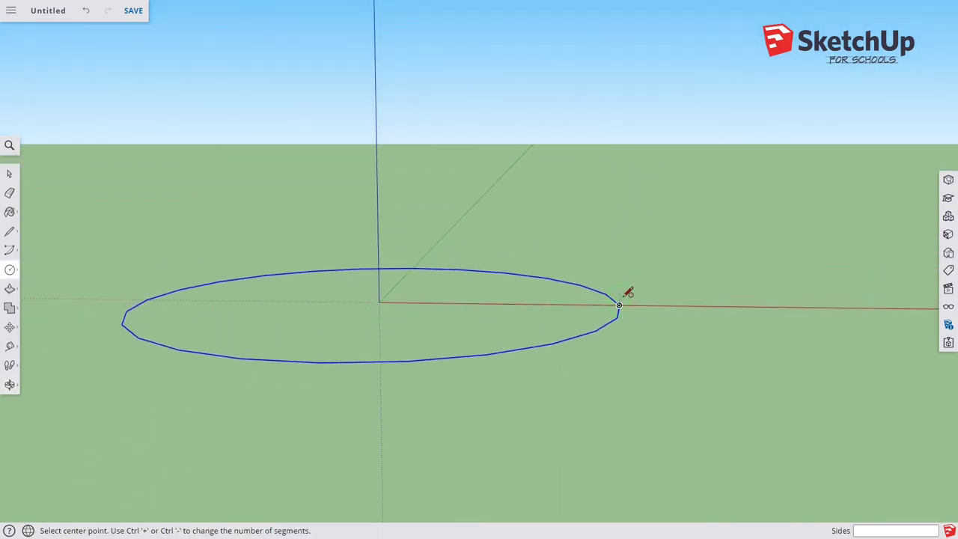
{"action": "mouse_move", "coordinate": [621, 306]}
{"action": "middle_mouse_down"}
{"action": "mouse_move", "coordinate": [633, 305]}
{"action": "mouse_move", "coordinate": [624, 301]}
{"action": "middle_mouse_up"}
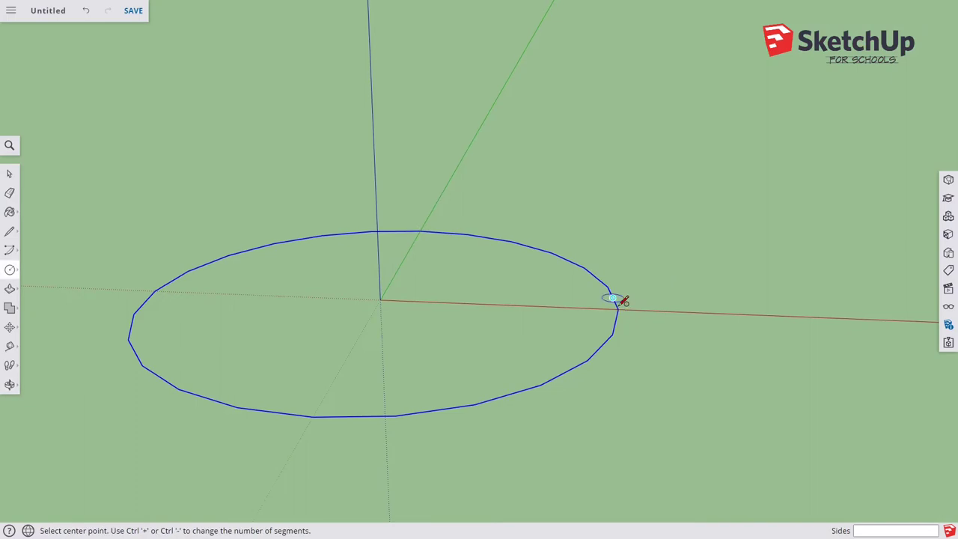
{"action": "middle_click_drag", "start_coordinate": [634, 347], "coordinate": [616, 359]}
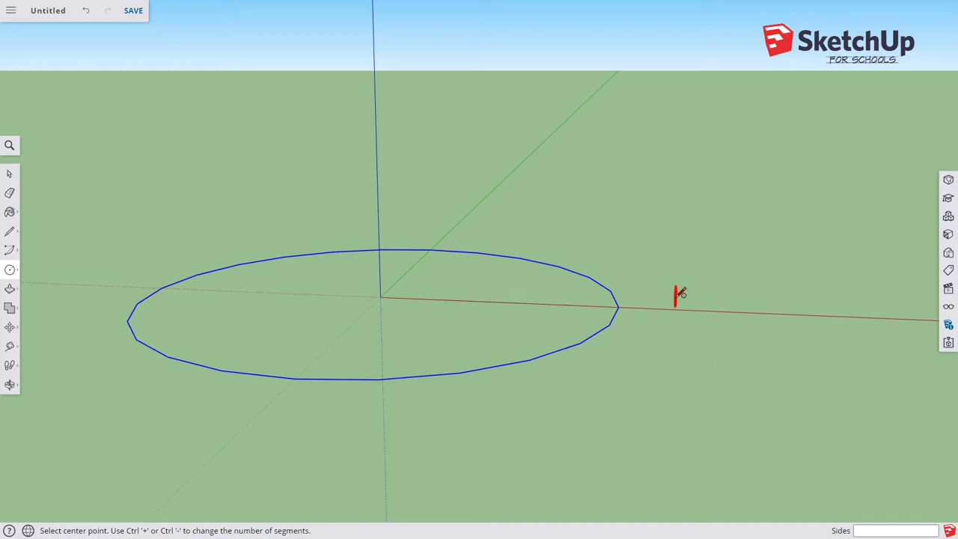
{"action": "middle_click_drag", "start_coordinate": [676, 293], "coordinate": [541, 335]}
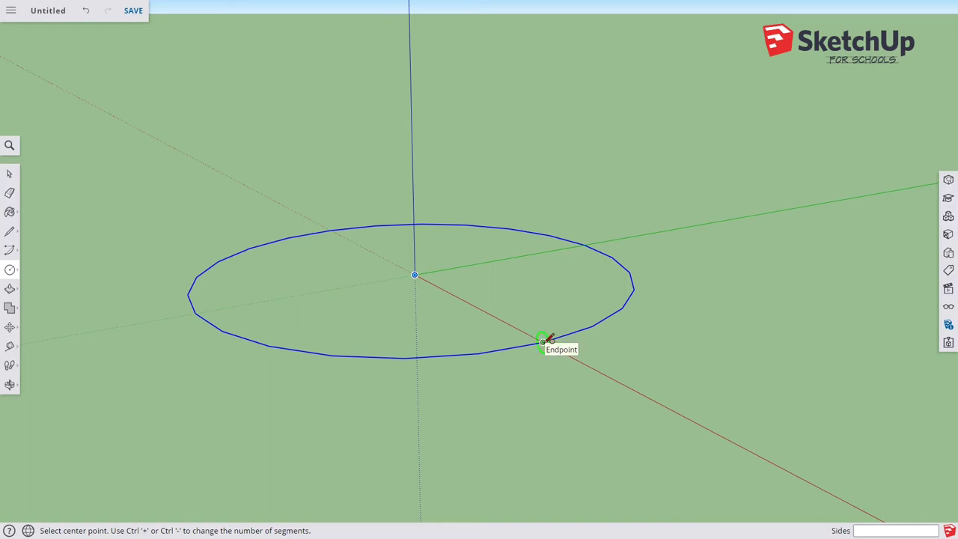
{"action": "key", "text": "Up"}
{"action": "key", "text": "Left"}
{"action": "middle_click_drag", "start_coordinate": [542, 343], "coordinate": [632, 325]}
{"action": "left_click", "coordinate": [616, 318]}
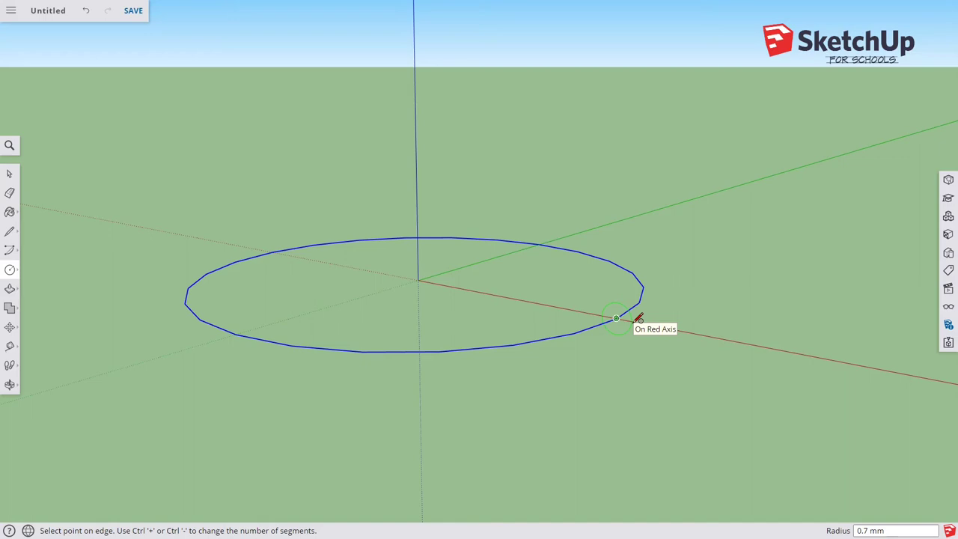
{"action": "type", "text": "2mm"}
{"action": "key", "text": "Return"}
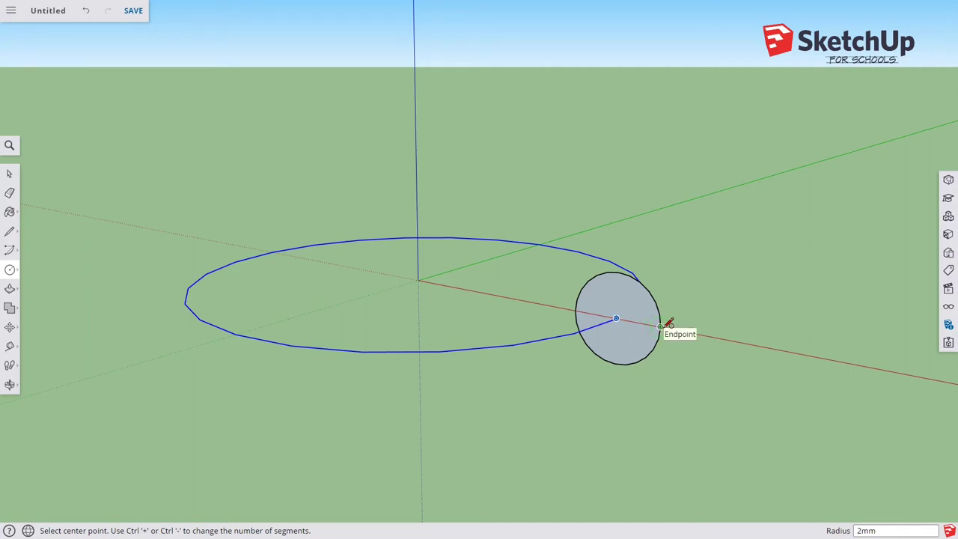
{"action": "key", "text": "ctrl+z"}
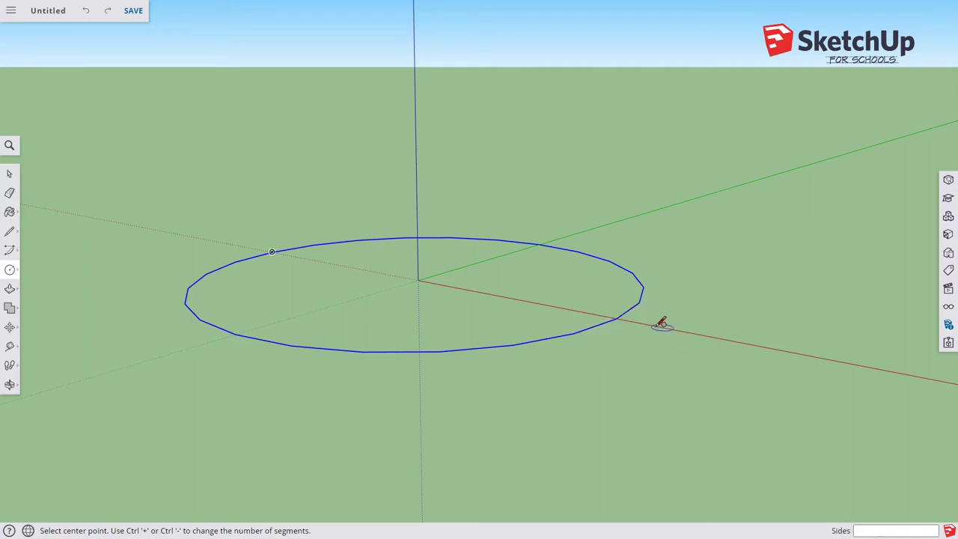
Step: Draw a 1 mm radius upright circle centred on the path's red-axis endpoint
{"action": "left_click", "coordinate": [616, 318]}
{"action": "type", "text": "1"}
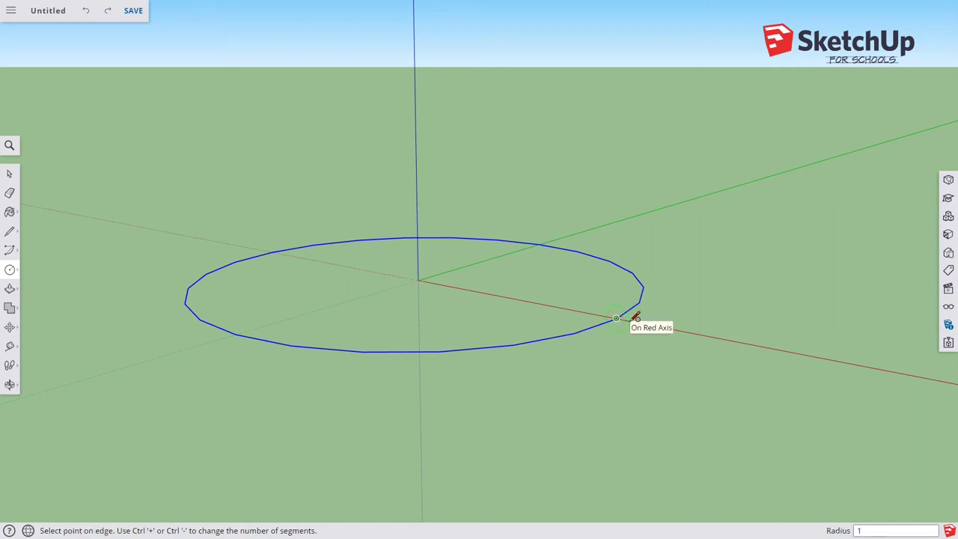
{"action": "type", "text": "mm"}
{"action": "key", "text": "Return"}
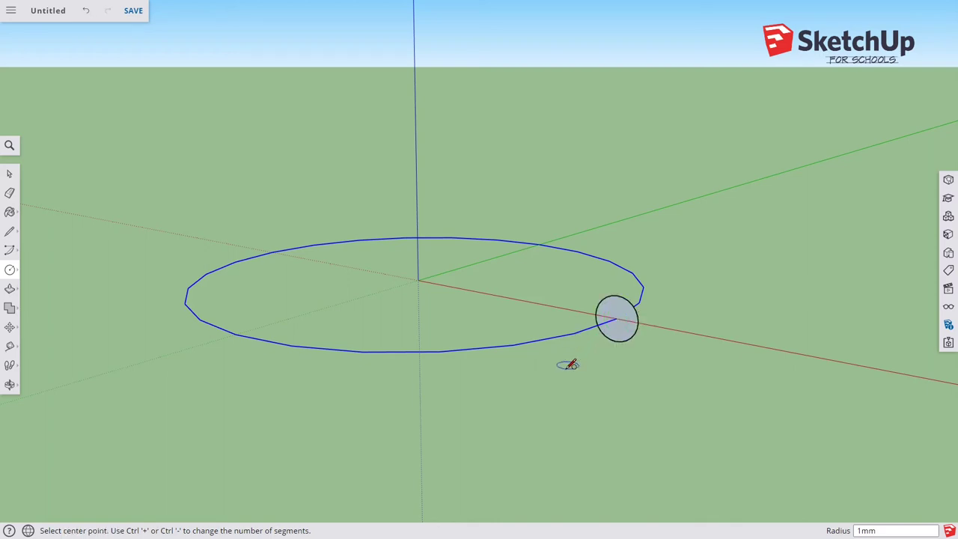
{"action": "middle_click_drag", "start_coordinate": [566, 364], "coordinate": [715, 345]}
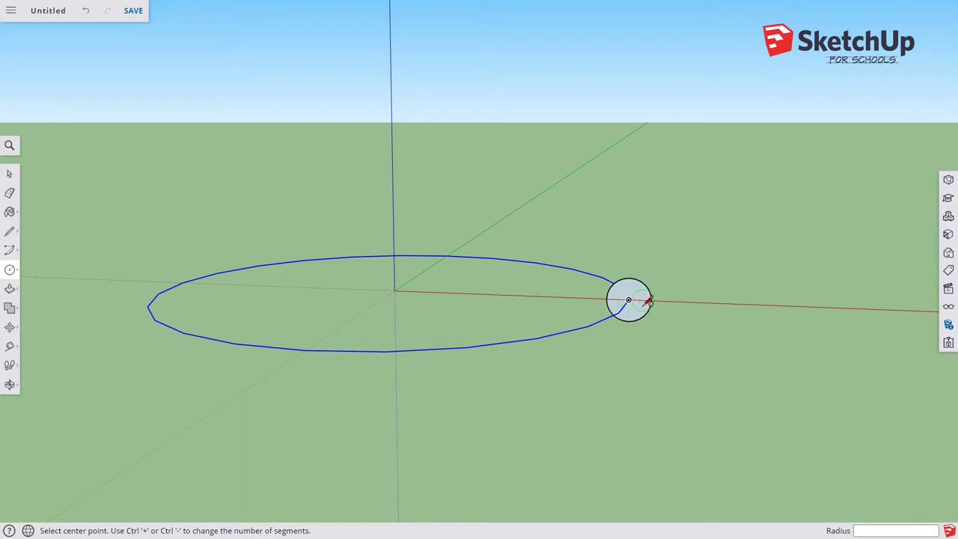
Step: Select the small circle and move it onto the path's endpoint
{"action": "key", "text": "space"}
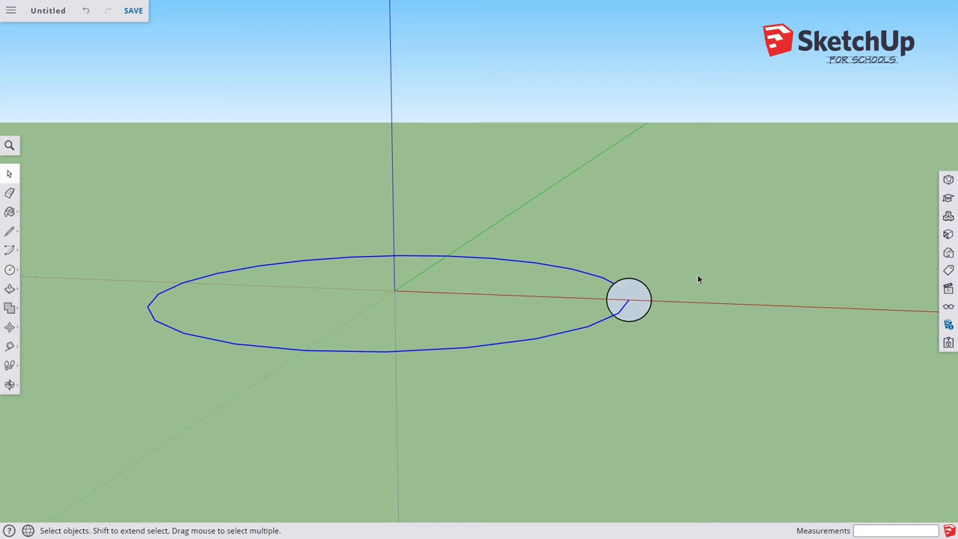
{"action": "middle_click_drag", "start_coordinate": [699, 276], "coordinate": [630, 384]}
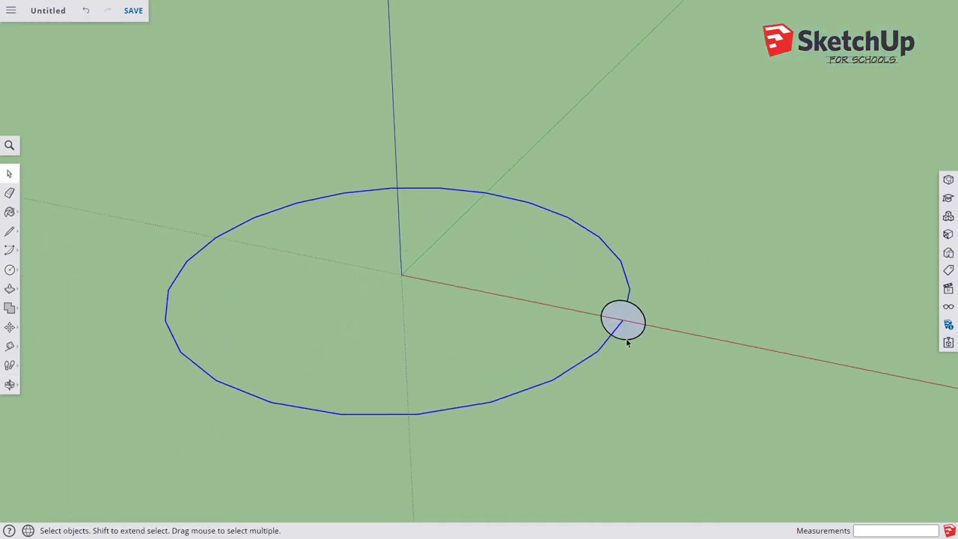
{"action": "left_click", "coordinate": [606, 321]}
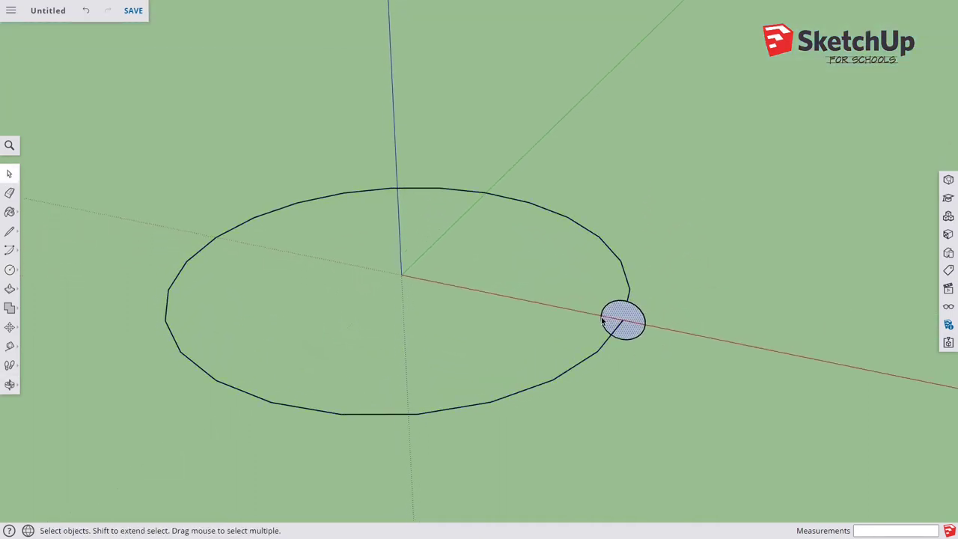
{"action": "key", "text": "m"}
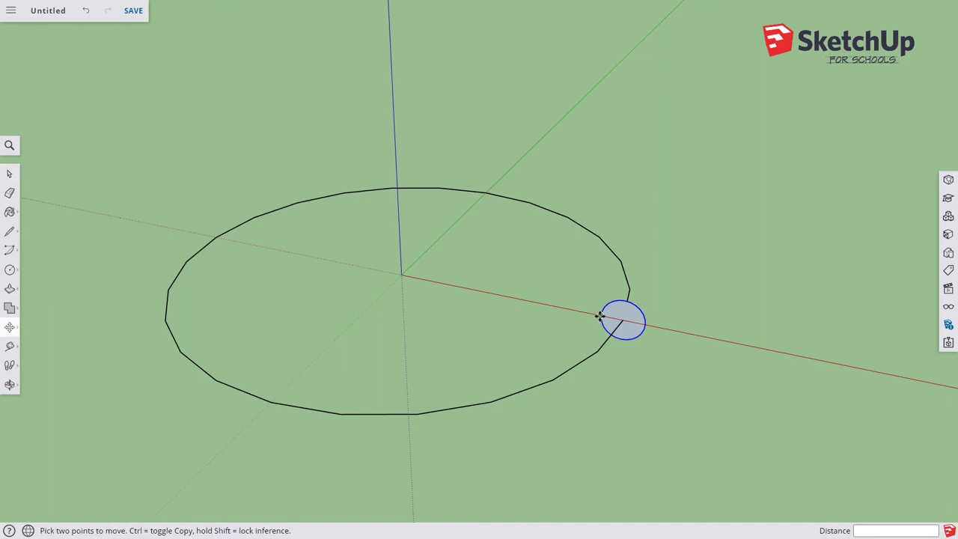
{"action": "left_click", "coordinate": [601, 317]}
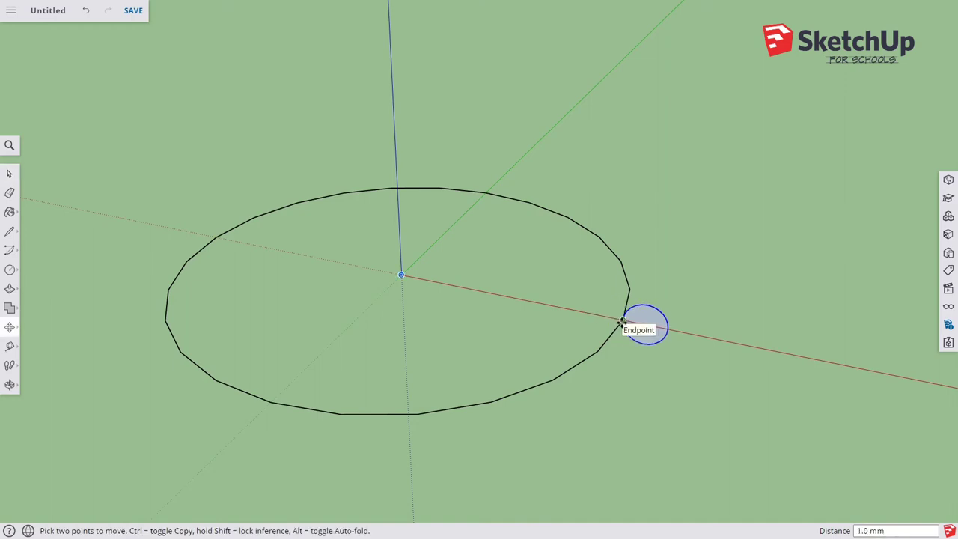
{"action": "left_click", "coordinate": [621, 322]}
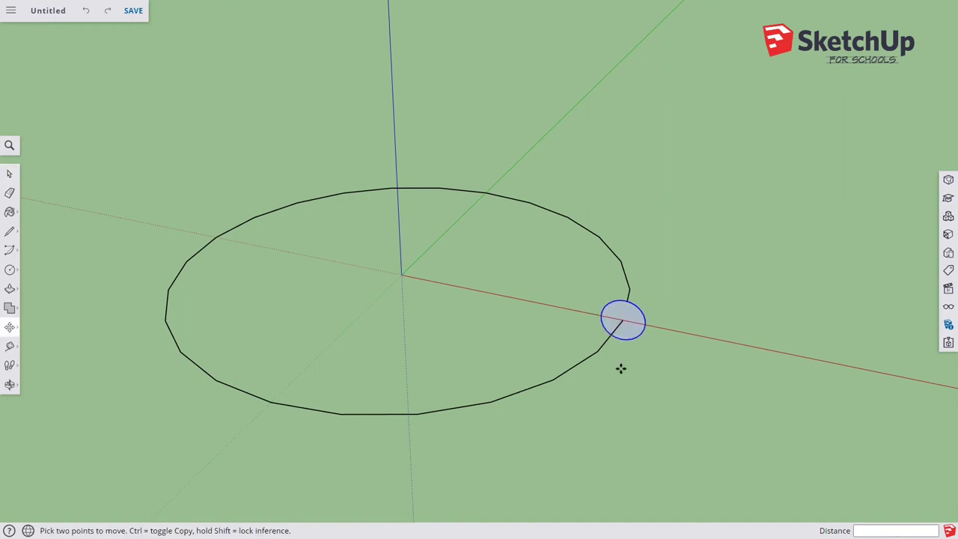
{"action": "middle_click_drag", "start_coordinate": [622, 368], "coordinate": [647, 289]}
{"action": "scroll", "coordinate": [638, 292], "scroll_direction": "up", "scroll_amount": 3}
{"action": "scroll", "coordinate": [638, 292], "scroll_direction": "up", "scroll_amount": 1}
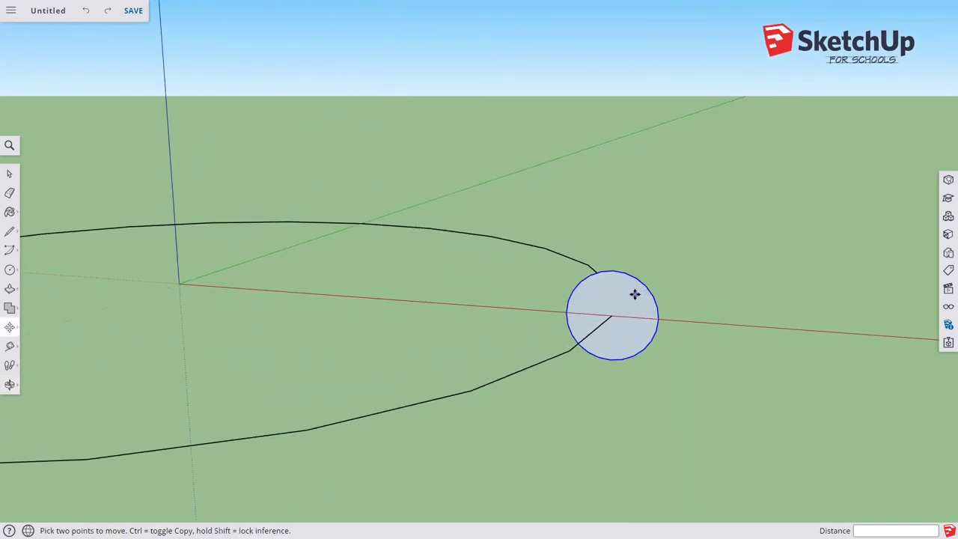
Step: Move the small circle by its left edge so it meets the large circle's end point
{"action": "key", "text": "space"}
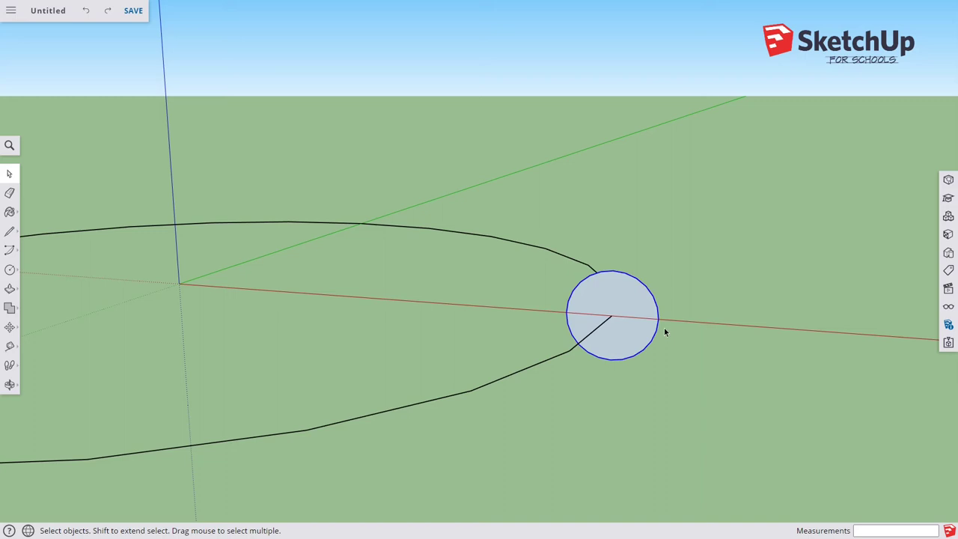
{"action": "key", "text": "m"}
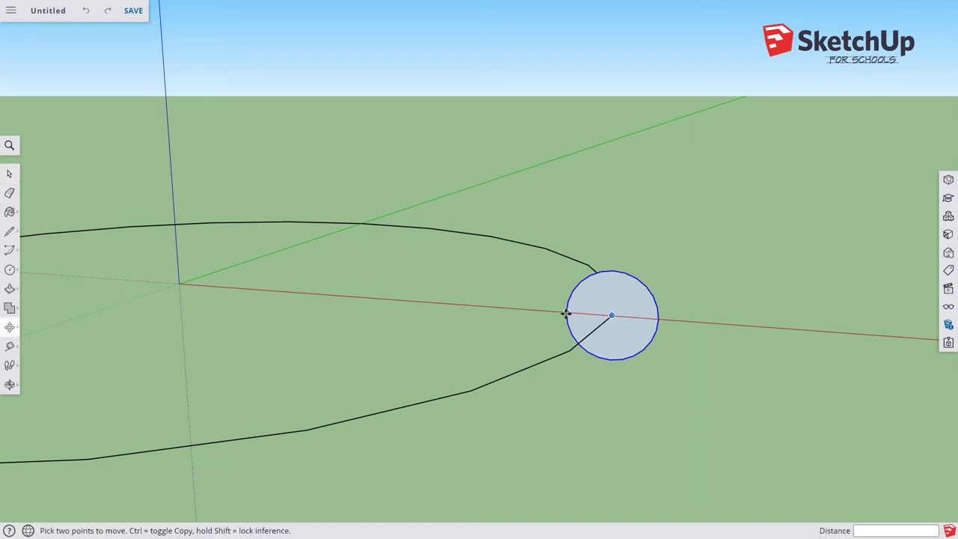
{"action": "left_click", "coordinate": [566, 313]}
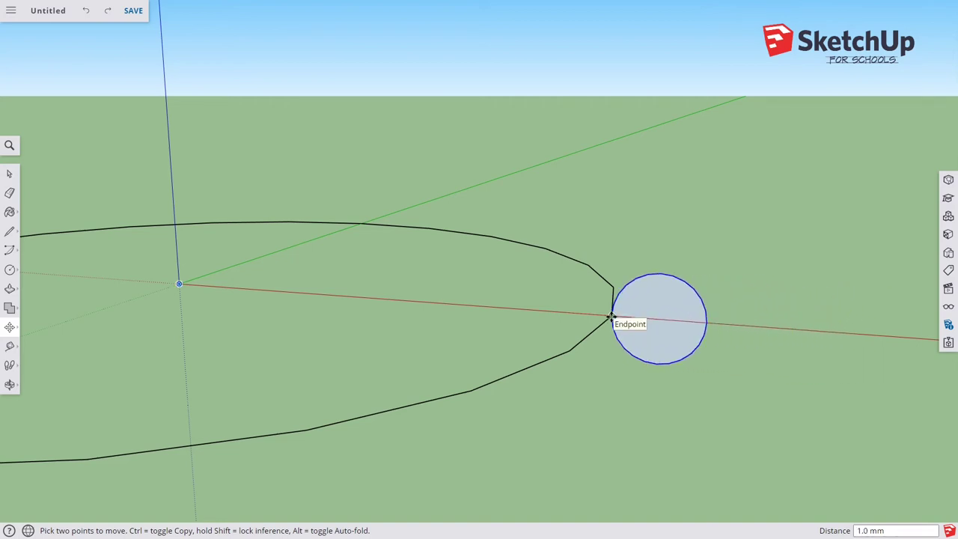
{"action": "left_click", "coordinate": [611, 317]}
{"action": "middle_click_drag", "start_coordinate": [777, 320], "coordinate": [741, 387]}
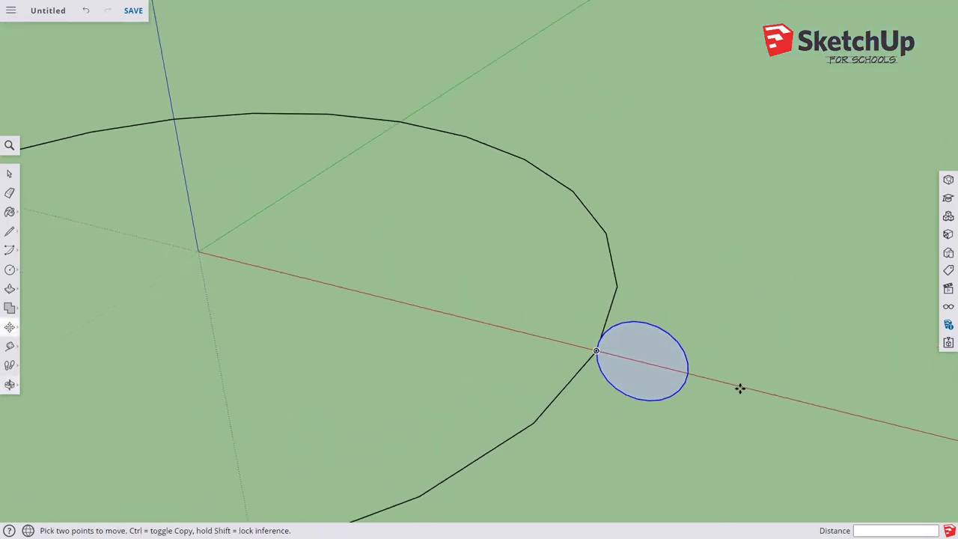
{"action": "scroll", "coordinate": [741, 387], "scroll_direction": "down", "scroll_amount": 3}
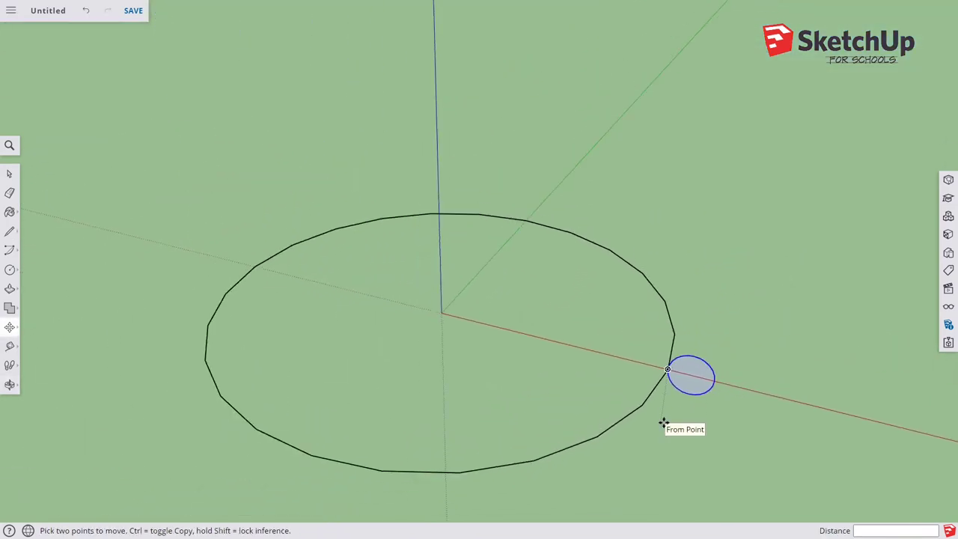
{"action": "key", "text": "space"}
Step: Try a Follow Me sweep of the small circle along the large path, then cancel it
{"action": "left_click", "coordinate": [653, 390]}
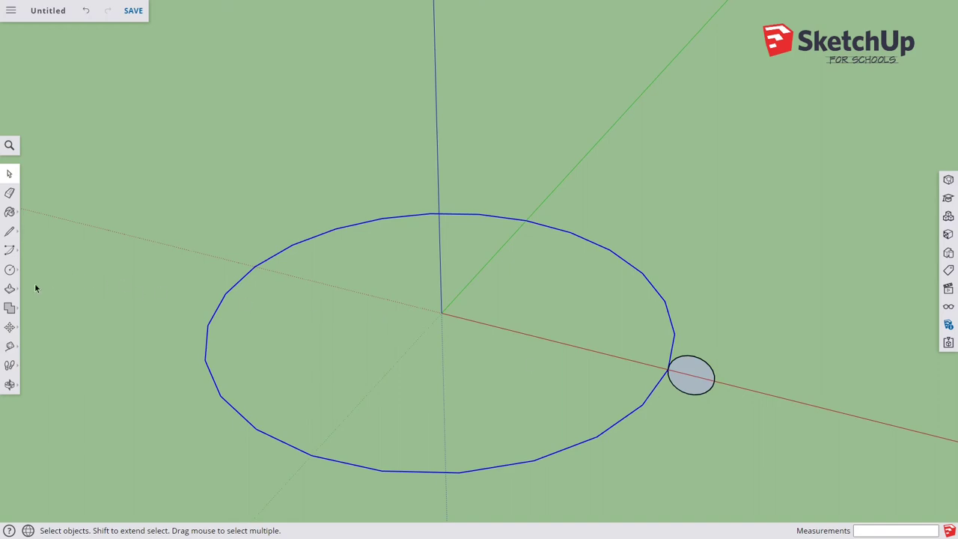
{"action": "left_click", "coordinate": [10, 289]}
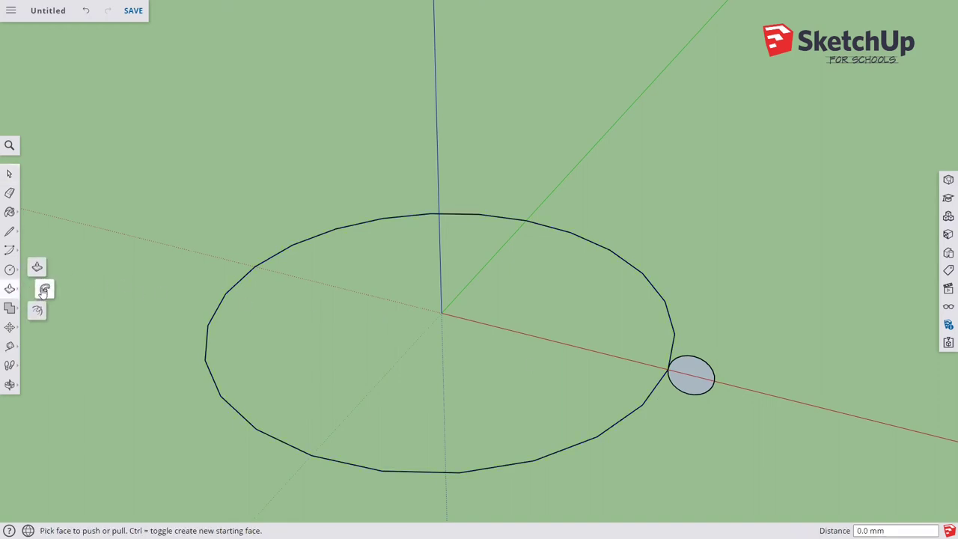
{"action": "left_click", "coordinate": [44, 291]}
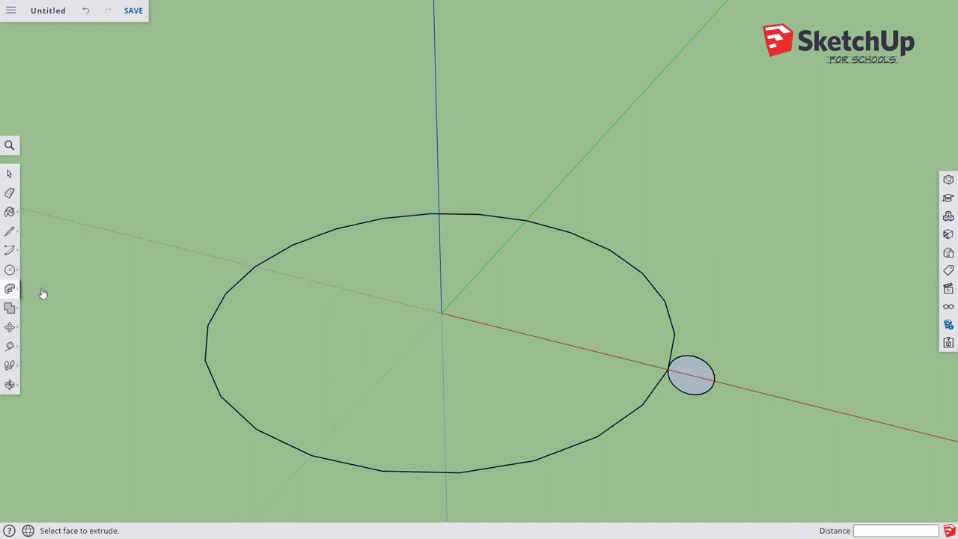
{"action": "left_click", "coordinate": [693, 379]}
{"action": "left_click_drag", "start_coordinate": [693, 379], "coordinate": [696, 374]}
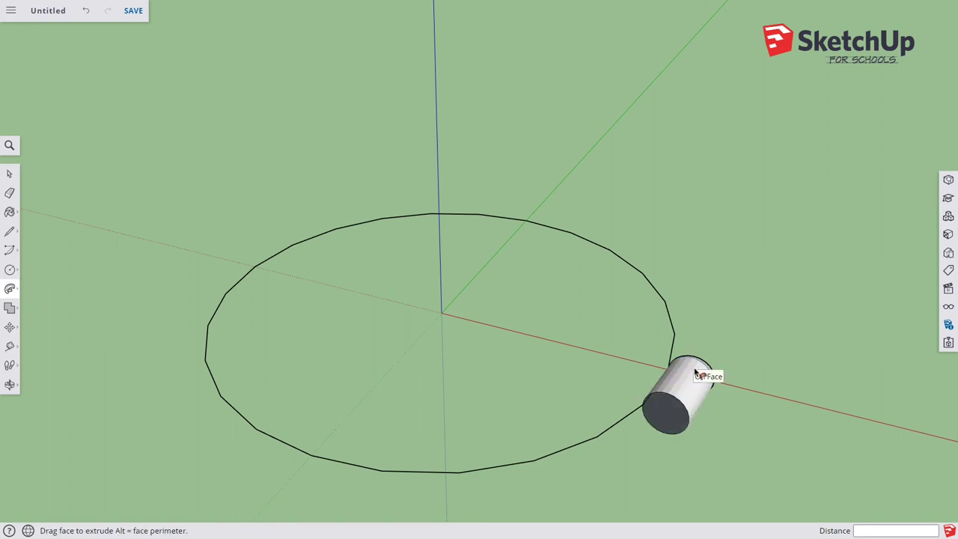
{"action": "key", "text": "Escape"}
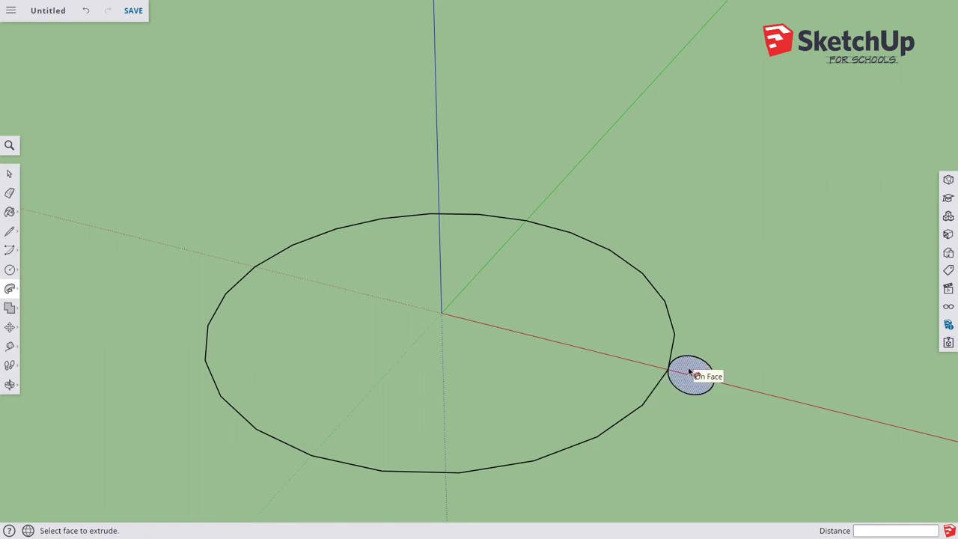
Step: Sweep the 1 mm circle fully around the selected 11 mm path with Follow Me
{"action": "key", "text": "space"}
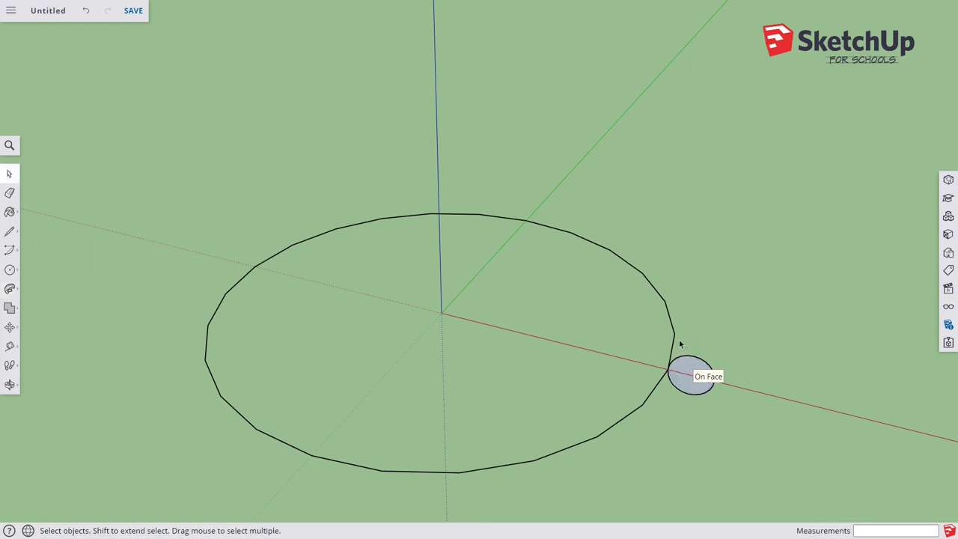
{"action": "left_click", "coordinate": [675, 341]}
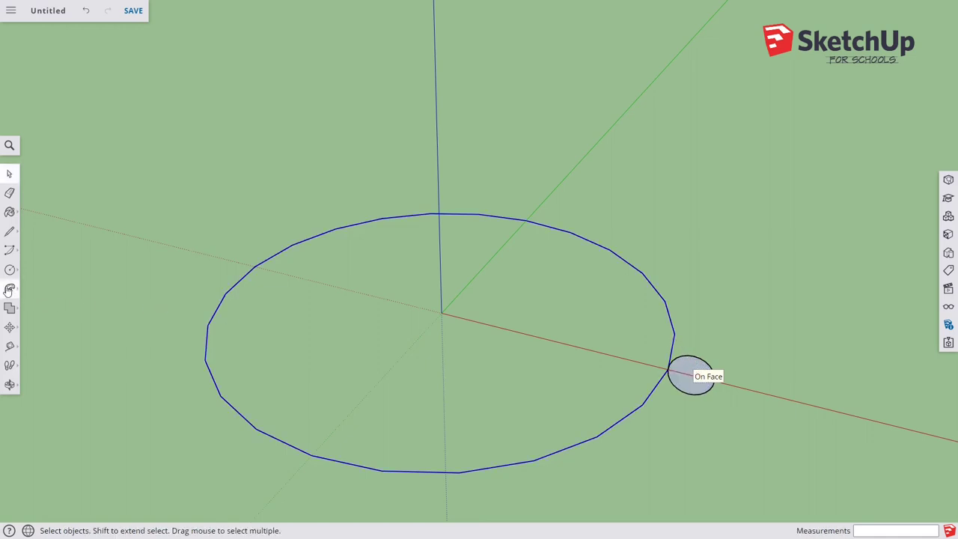
{"action": "left_click", "coordinate": [10, 289]}
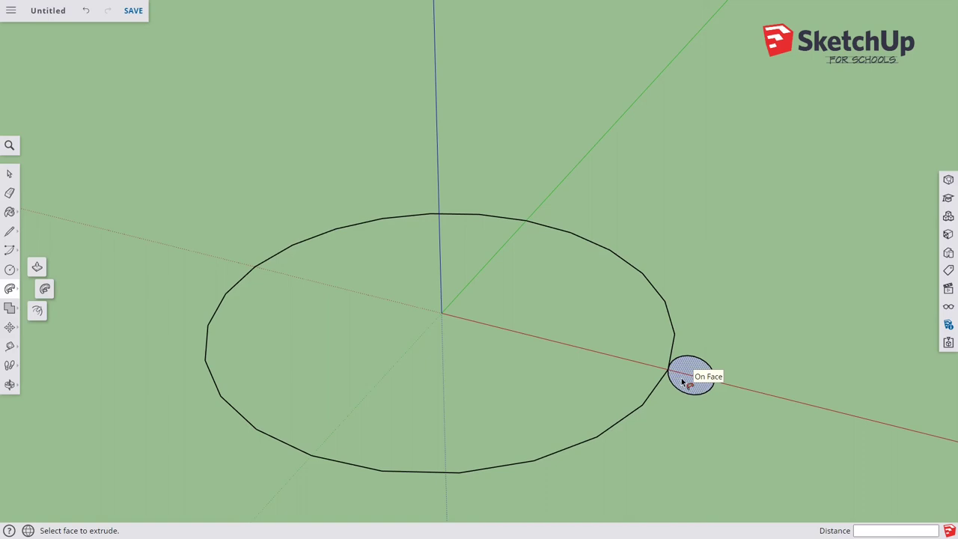
{"action": "left_click", "coordinate": [681, 378]}
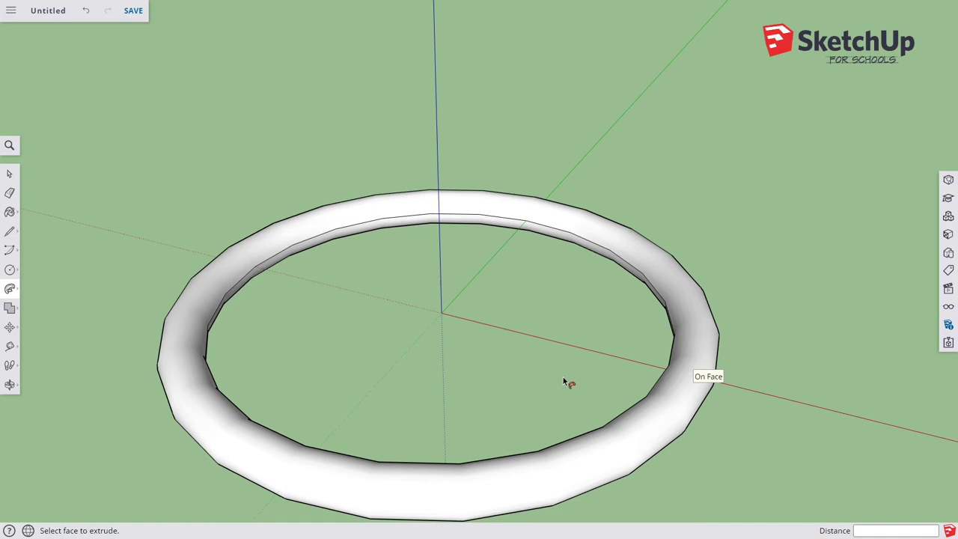
Step: Undo the ring sweep and select the small profile circle
{"action": "key", "text": "ctrl+z"}
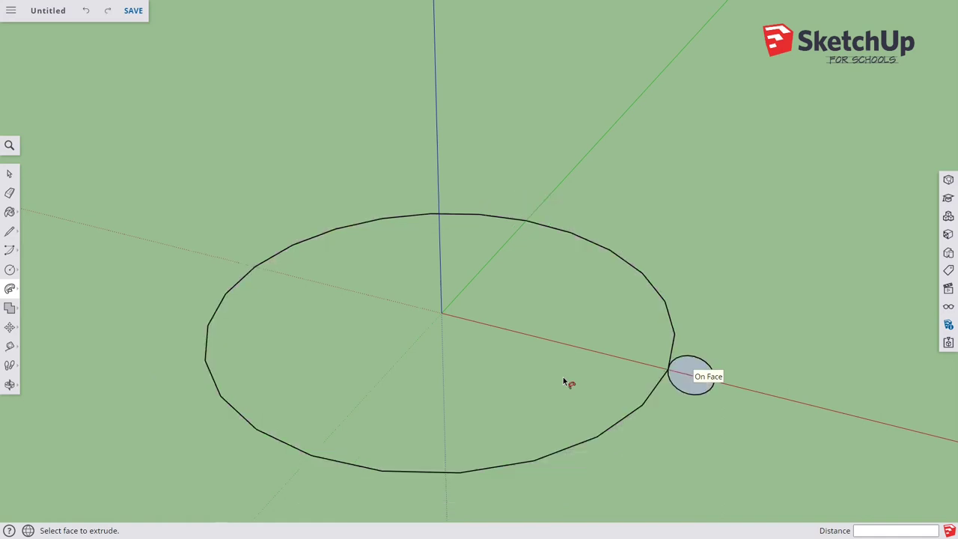
{"action": "scroll", "coordinate": [734, 418], "scroll_direction": "up", "scroll_amount": 3}
{"action": "scroll", "coordinate": [679, 382], "scroll_direction": "up", "scroll_amount": 1}
{"action": "key", "text": "space"}
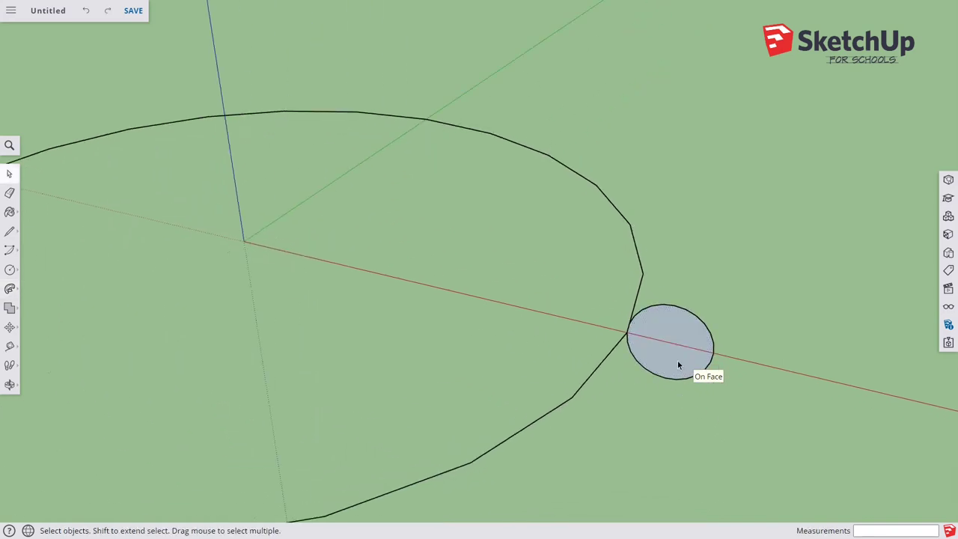
{"action": "left_click", "coordinate": [678, 361]}
Step: Scale the profile circle to 2.00 along the green axis, making a tall ellipse
{"action": "middle_click_drag", "start_coordinate": [655, 409], "coordinate": [695, 305]}
{"action": "key", "text": "s"}
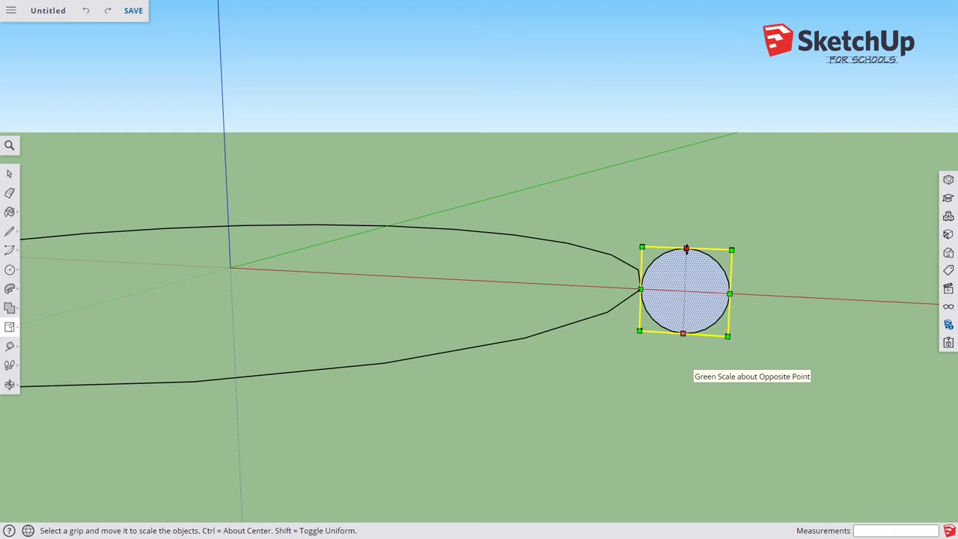
{"action": "mouse_move", "coordinate": [686, 247]}
{"action": "left_mouse_down"}
{"action": "mouse_move", "coordinate": [685, 190]}
{"action": "mouse_move", "coordinate": [686, 247]}
{"action": "left_mouse_up"}
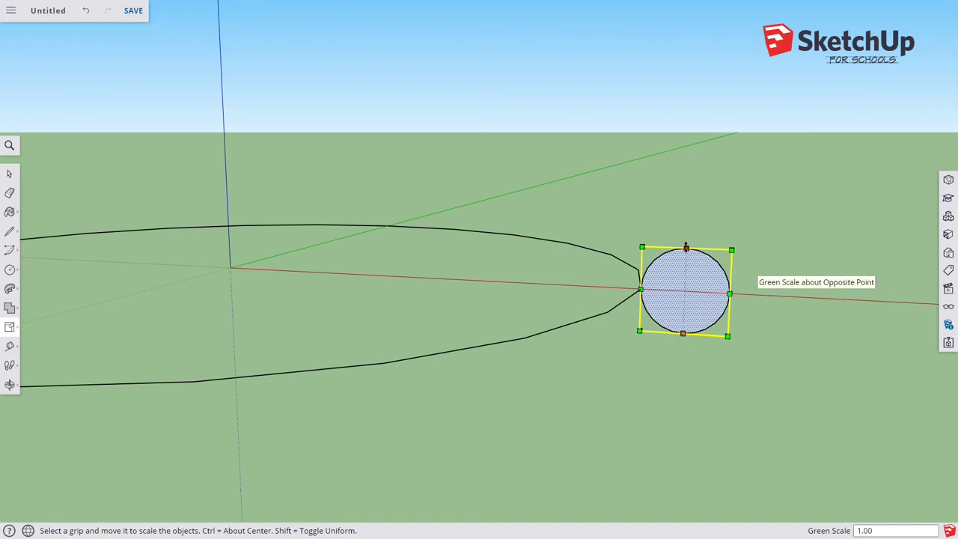
{"action": "left_click_drag", "start_coordinate": [687, 245], "coordinate": [688, 204]}
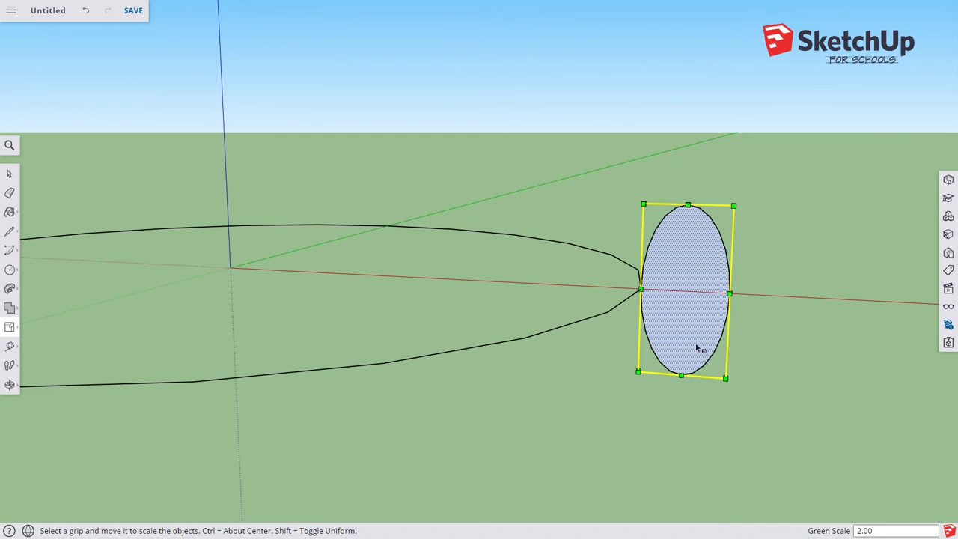
{"action": "key", "text": "space"}
Step: Sweep the tall ellipse around the large circular path with Follow Me
{"action": "middle_click_drag", "start_coordinate": [732, 225], "coordinate": [635, 304]}
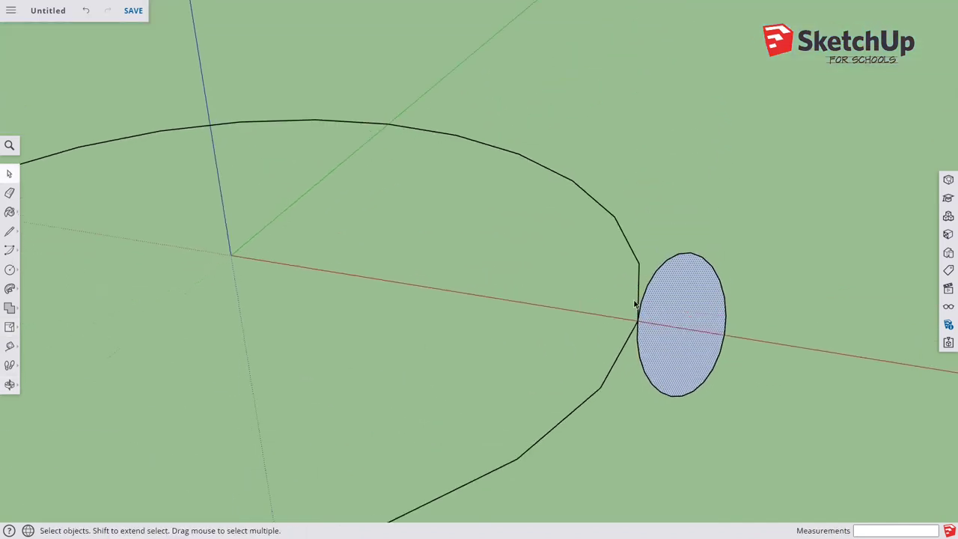
{"action": "scroll", "coordinate": [635, 304], "scroll_direction": "down", "scroll_amount": 3}
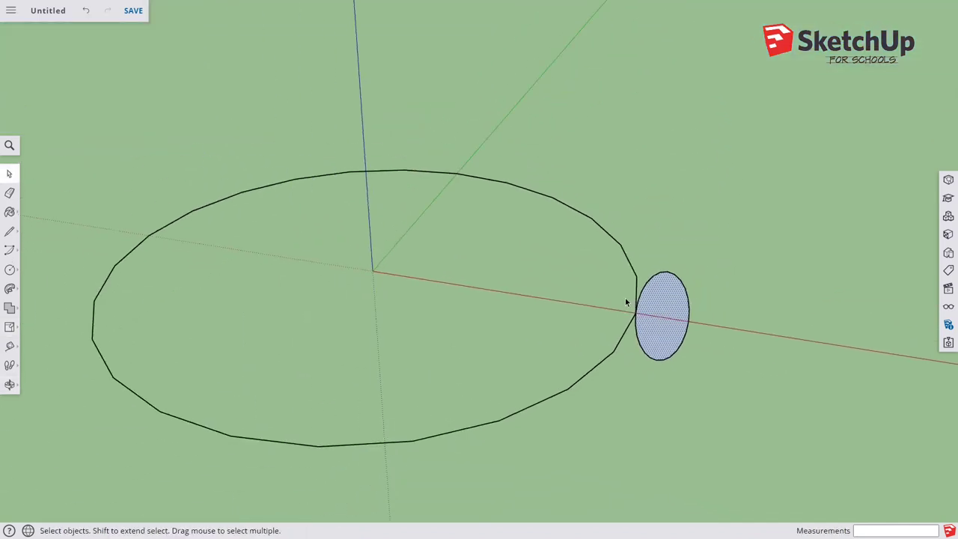
{"action": "left_click", "coordinate": [621, 249]}
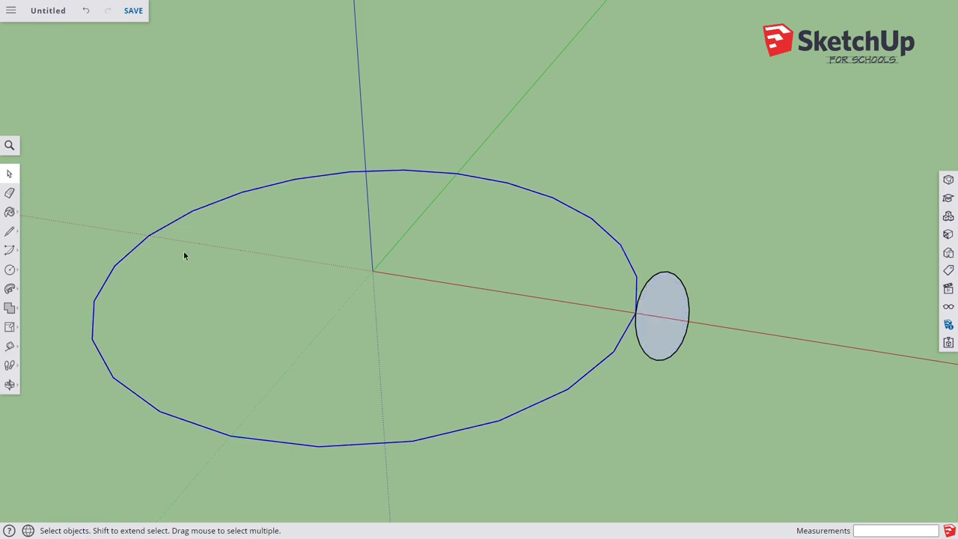
{"action": "left_click", "coordinate": [9, 288]}
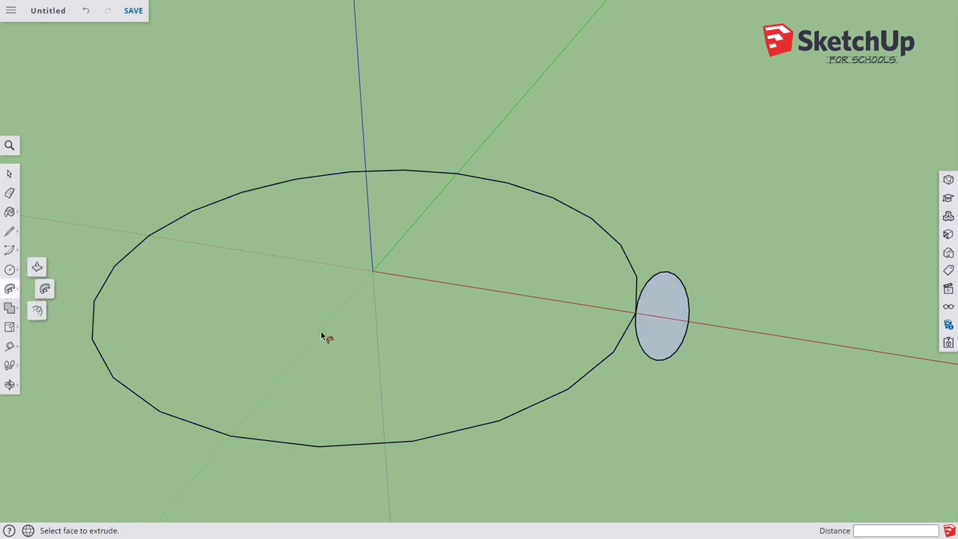
{"action": "left_click", "coordinate": [666, 348]}
Step: Orbit around the finished ring to inspect it and select its smooth surface
{"action": "scroll", "coordinate": [653, 385], "scroll_direction": "down", "scroll_amount": 3}
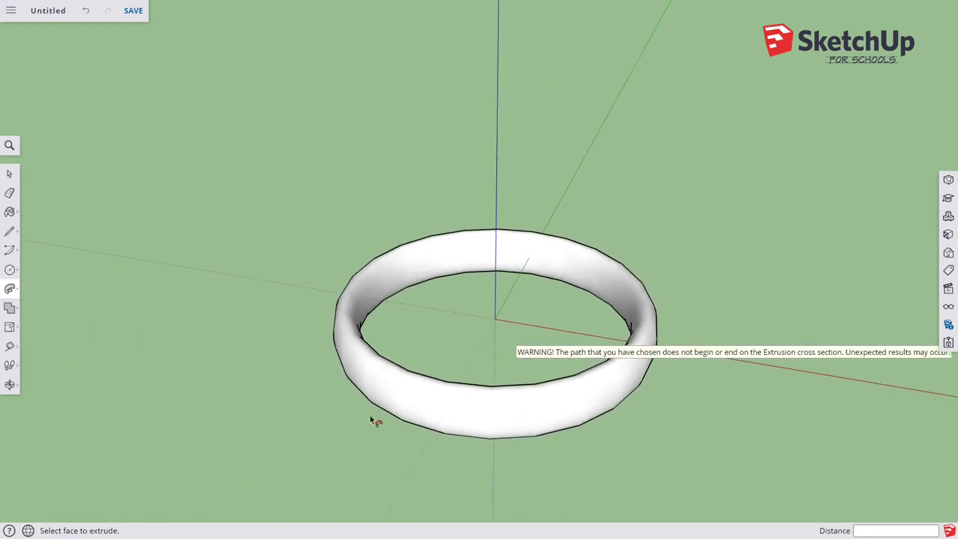
{"action": "middle_click_drag", "start_coordinate": [371, 421], "coordinate": [515, 449]}
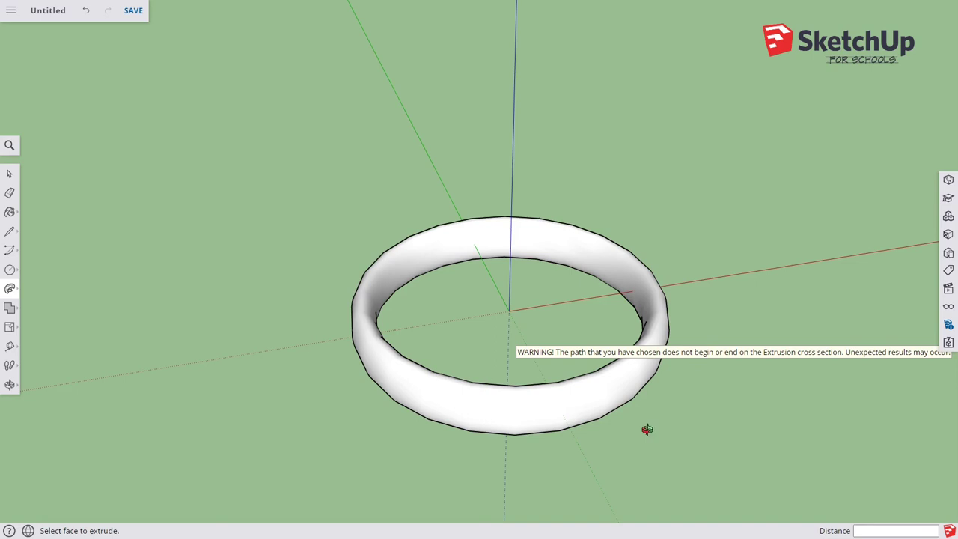
{"action": "middle_click_drag", "start_coordinate": [646, 430], "coordinate": [845, 479]}
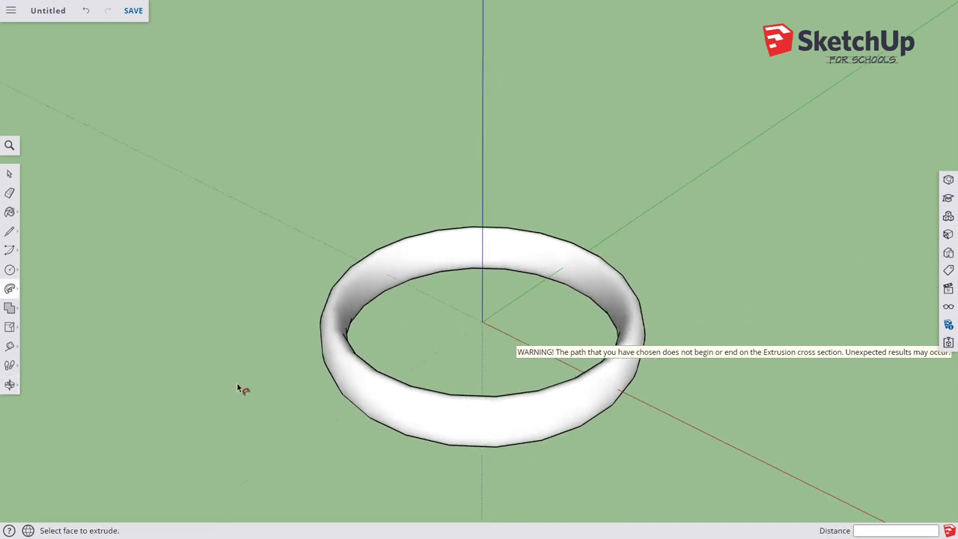
{"action": "middle_click_drag", "start_coordinate": [238, 387], "coordinate": [746, 374]}
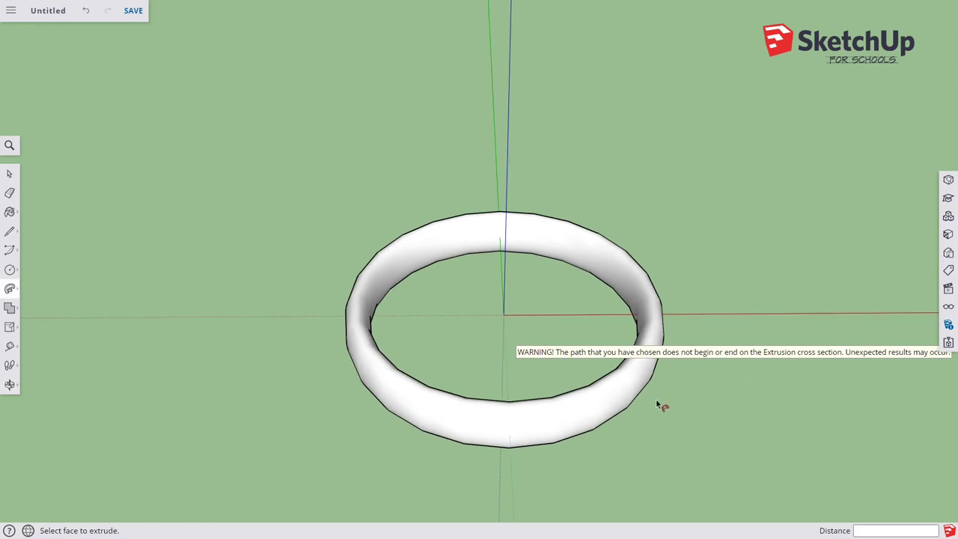
{"action": "key", "text": "space"}
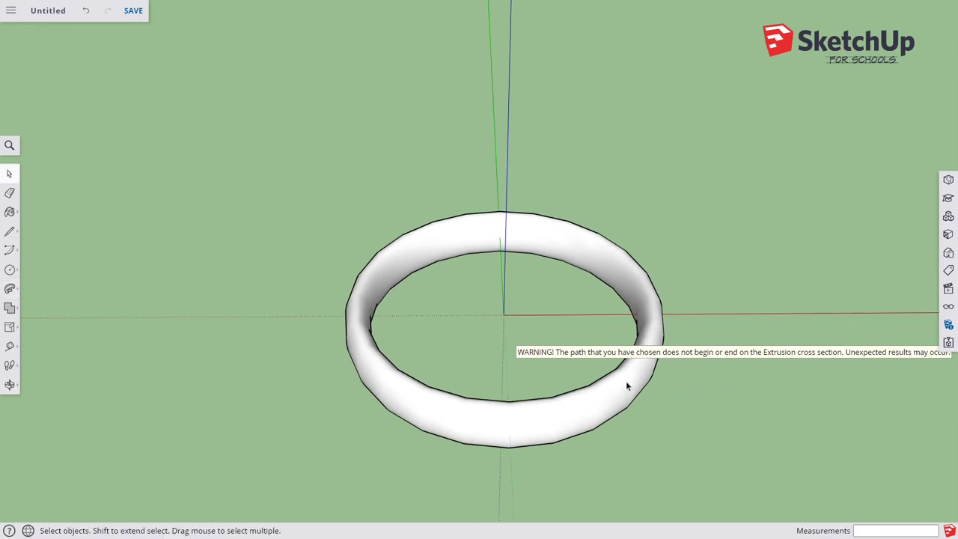
{"action": "left_click", "coordinate": [621, 384]}
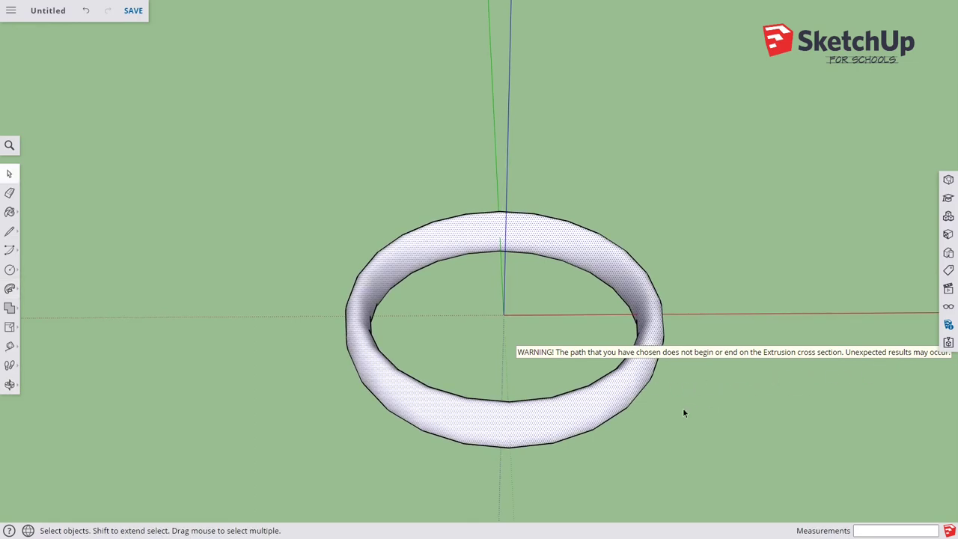